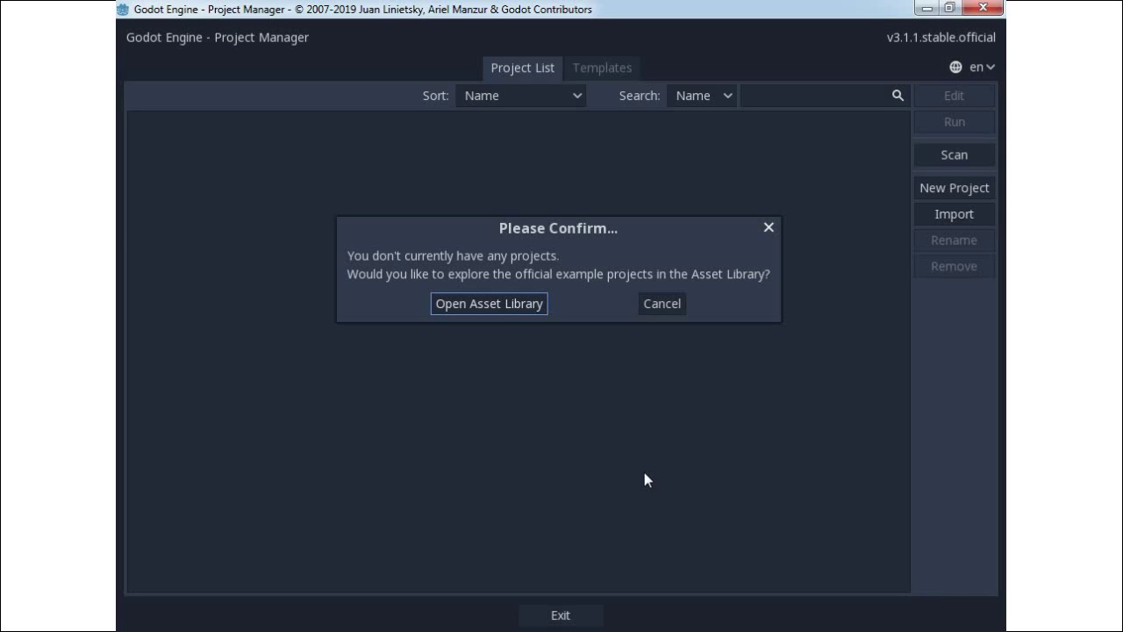
# Skip the example projects and create 'Learning 2D Platformer project' in a new same-named folder
pyautogui.click(660, 305)
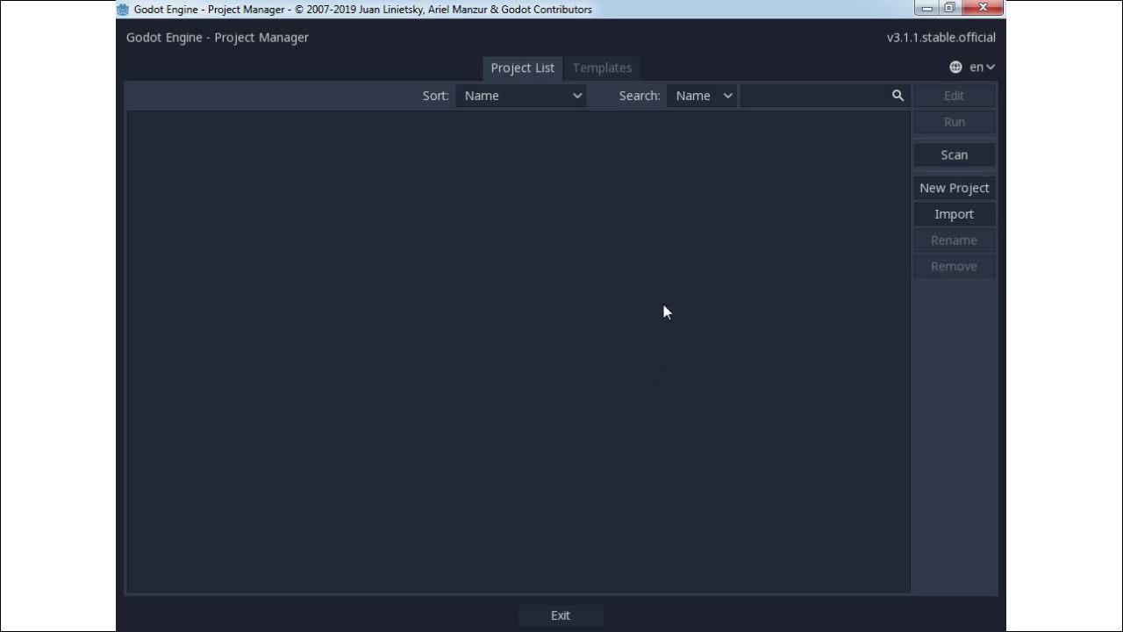
pyautogui.click(943, 188)
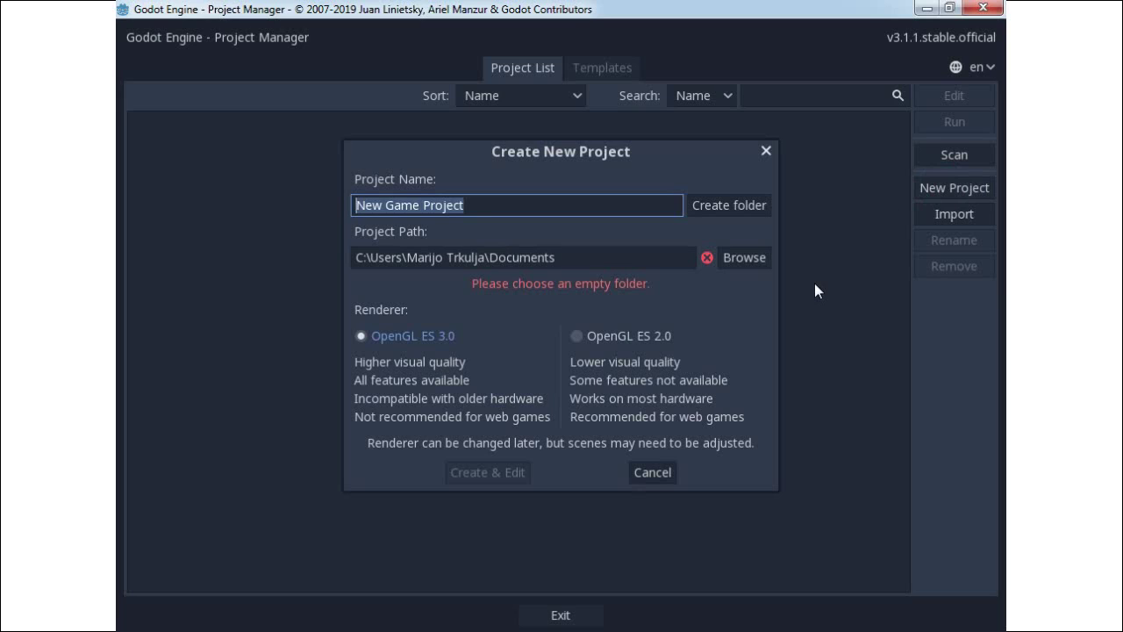
pyautogui.write('Learning 2')
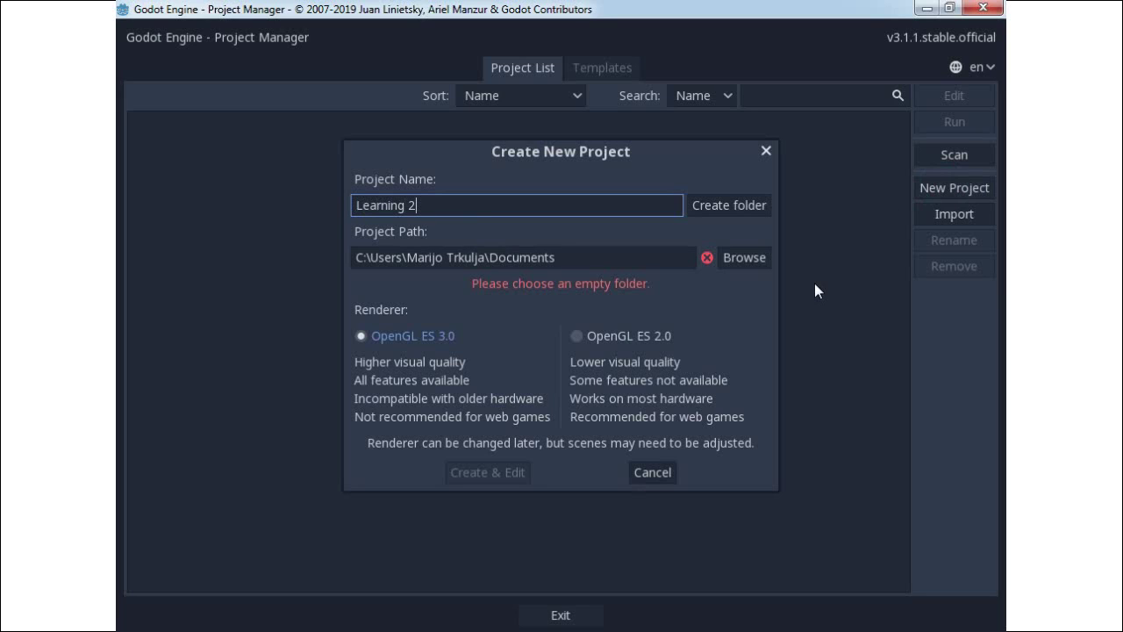
pyautogui.write('D Platformer project')
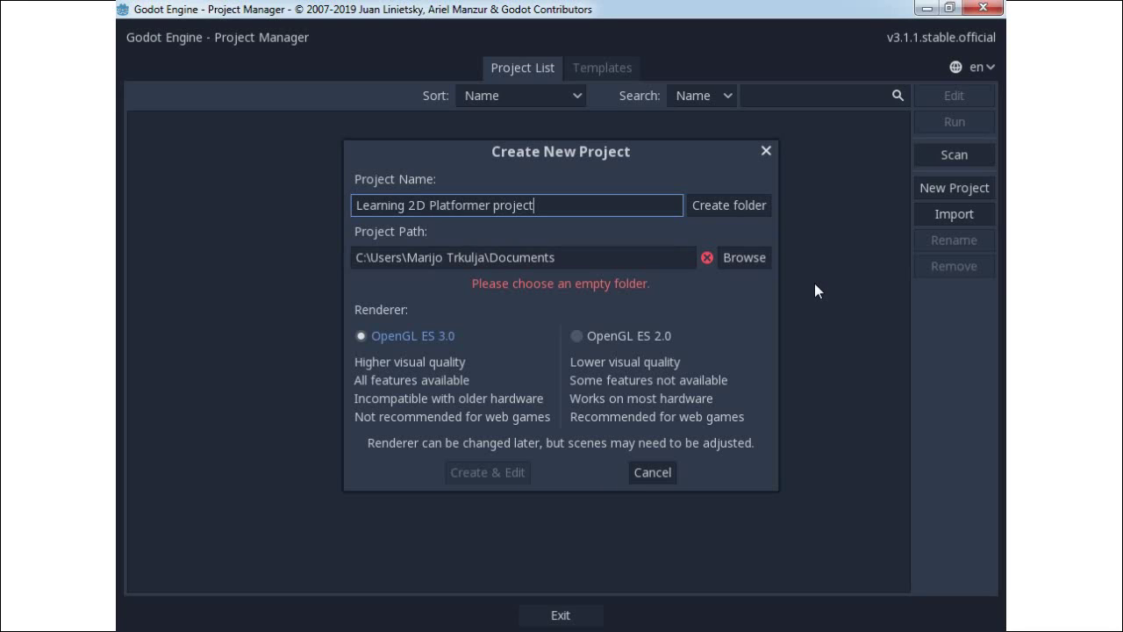
pyautogui.click(735, 208)
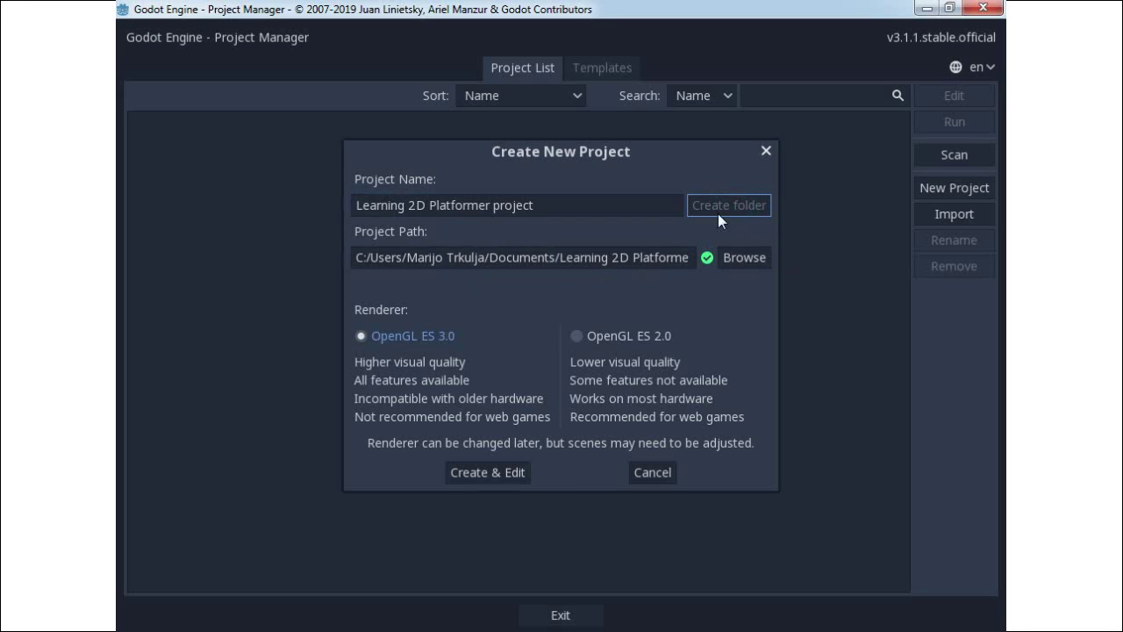
pyautogui.click(485, 474)
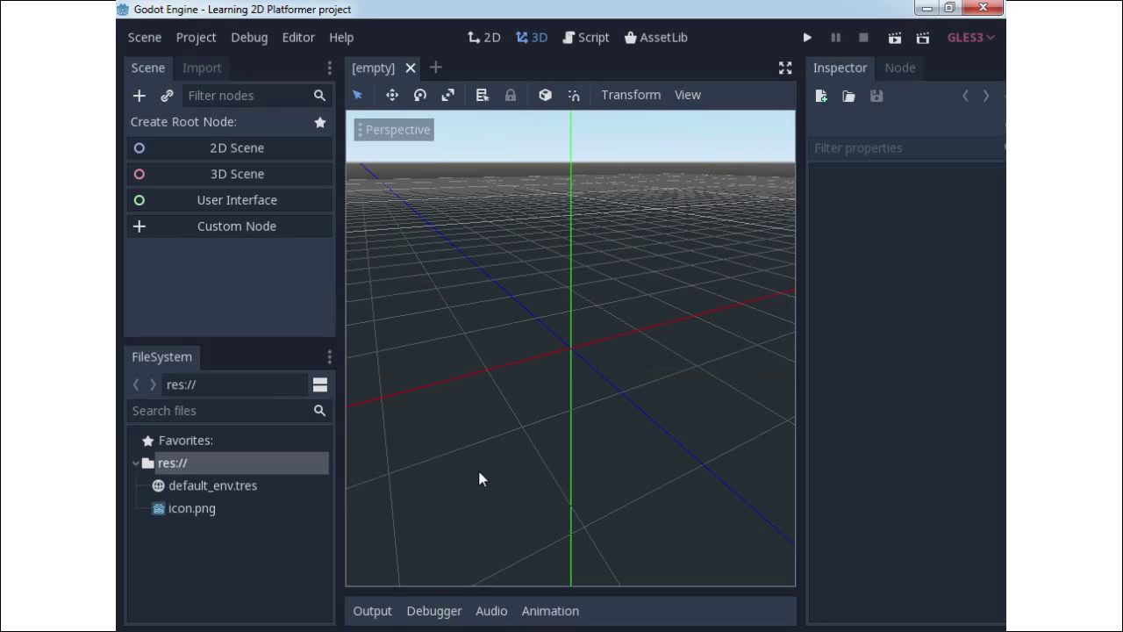
# Create a 2D scene and rename its Node2D root to World
pyautogui.click(251, 148)
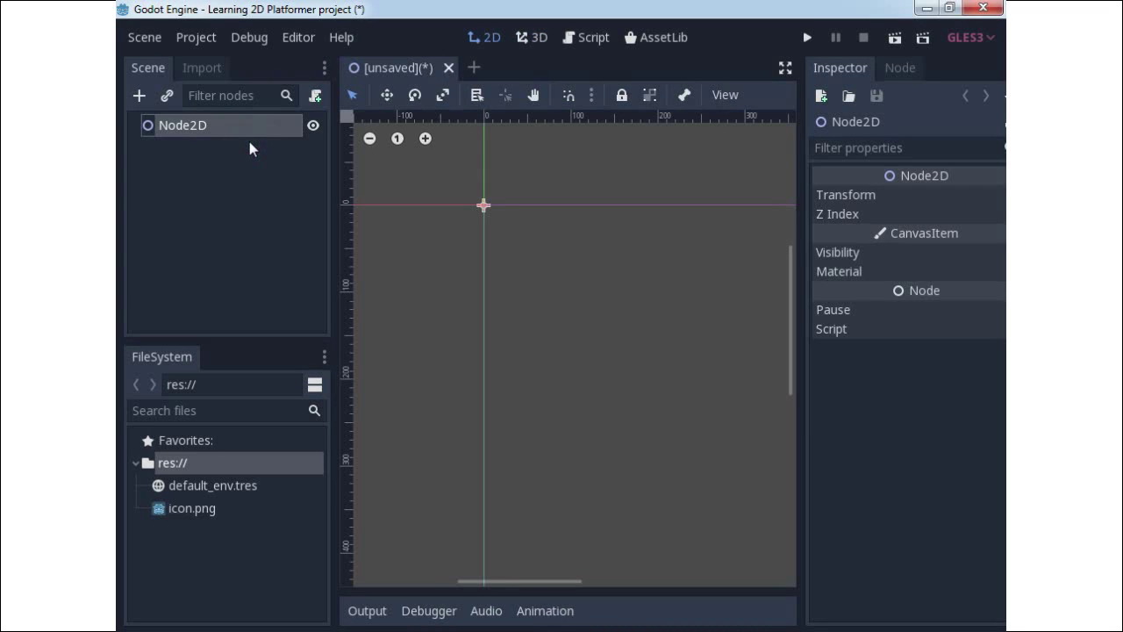
pyautogui.doubleClick(239, 123)
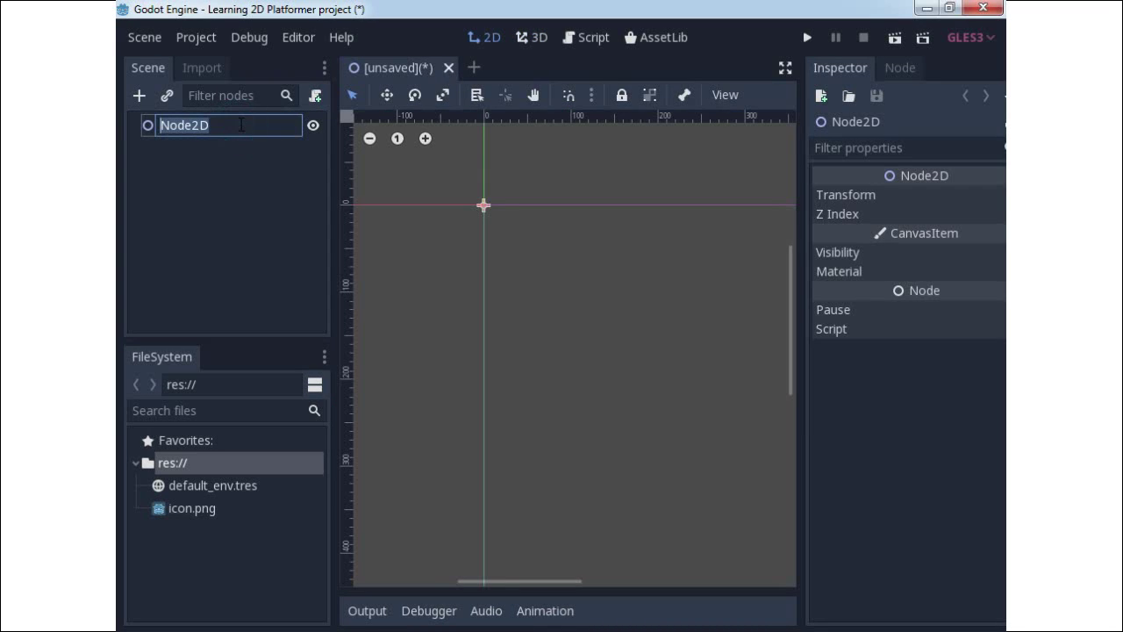
pyautogui.write('World')
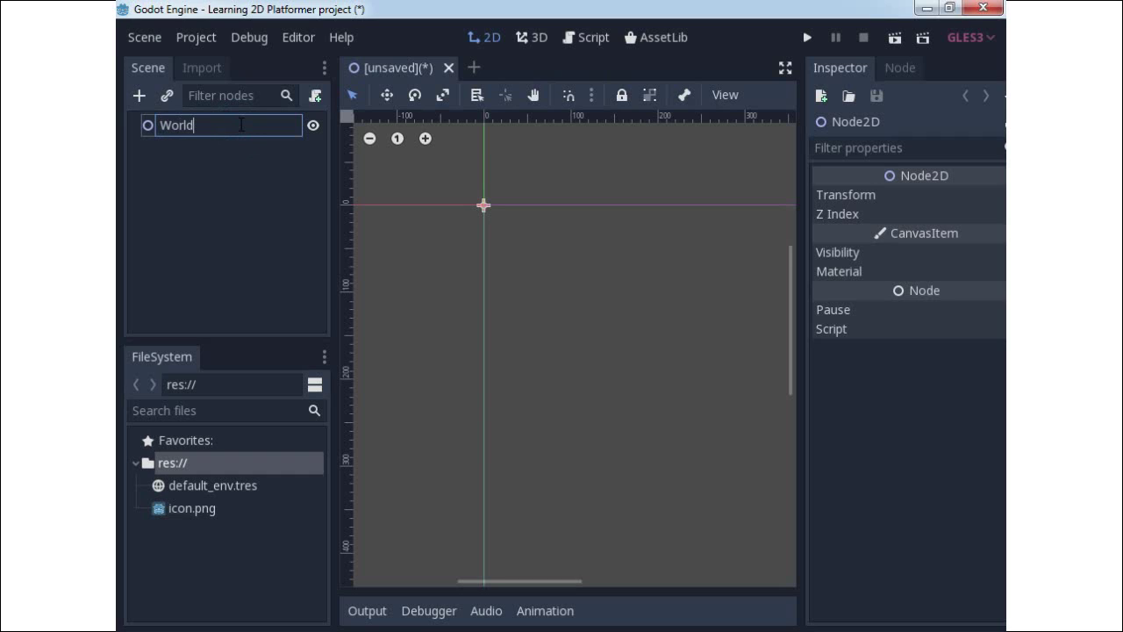
pyautogui.press('Return')
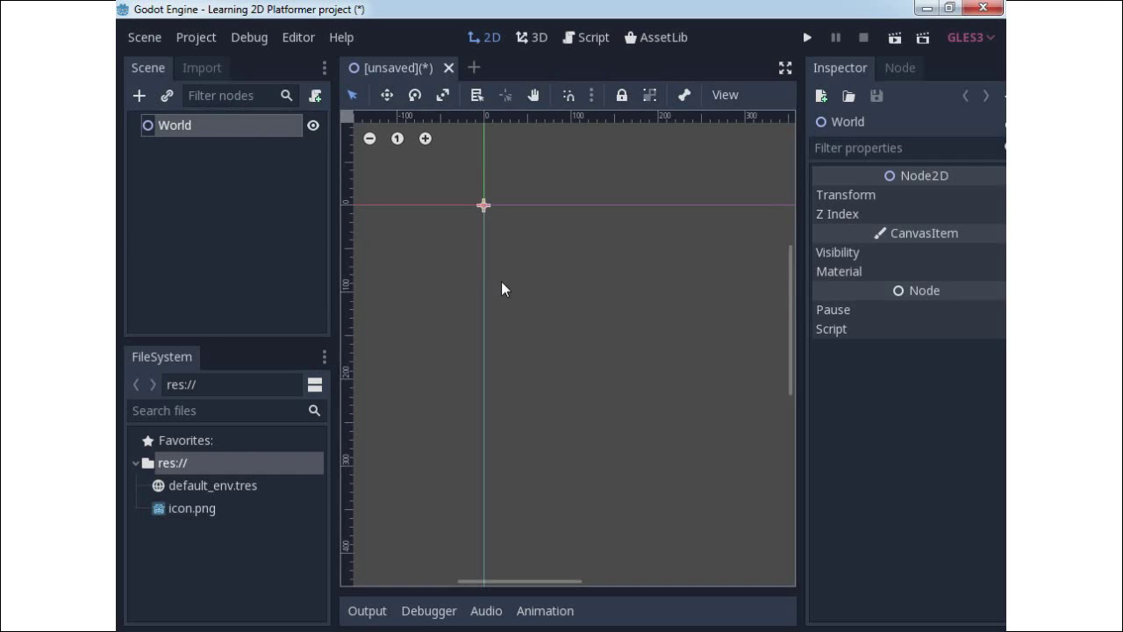
# Zoom out and pan the viewport to frame the game screen area
pyautogui.scroll(-3, 556, 298)
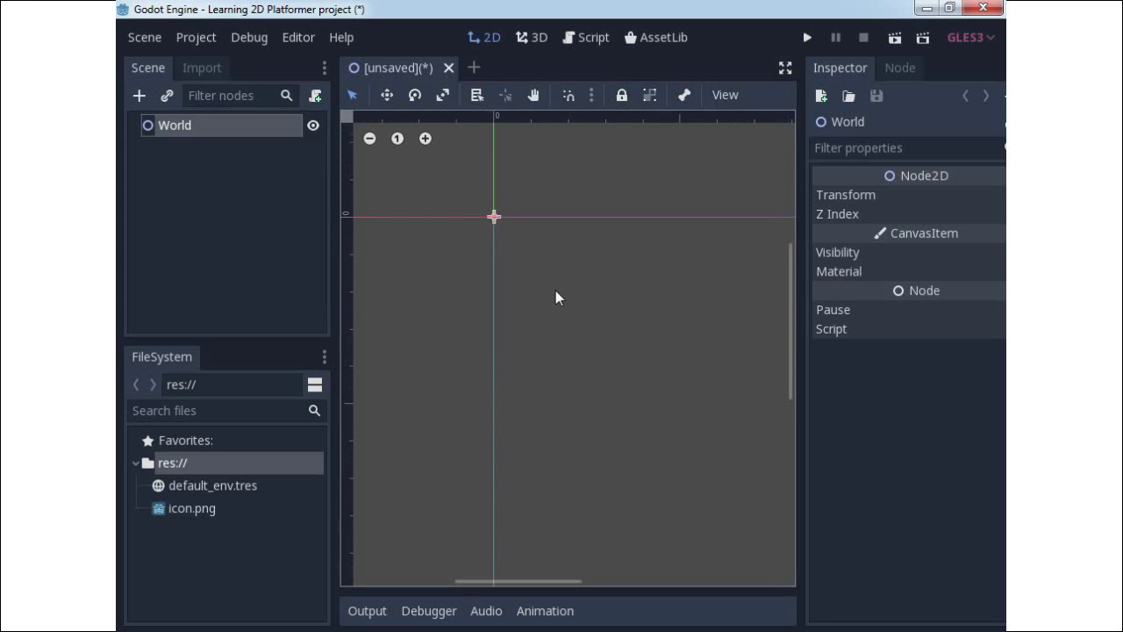
pyautogui.scroll(-4, 556, 296)
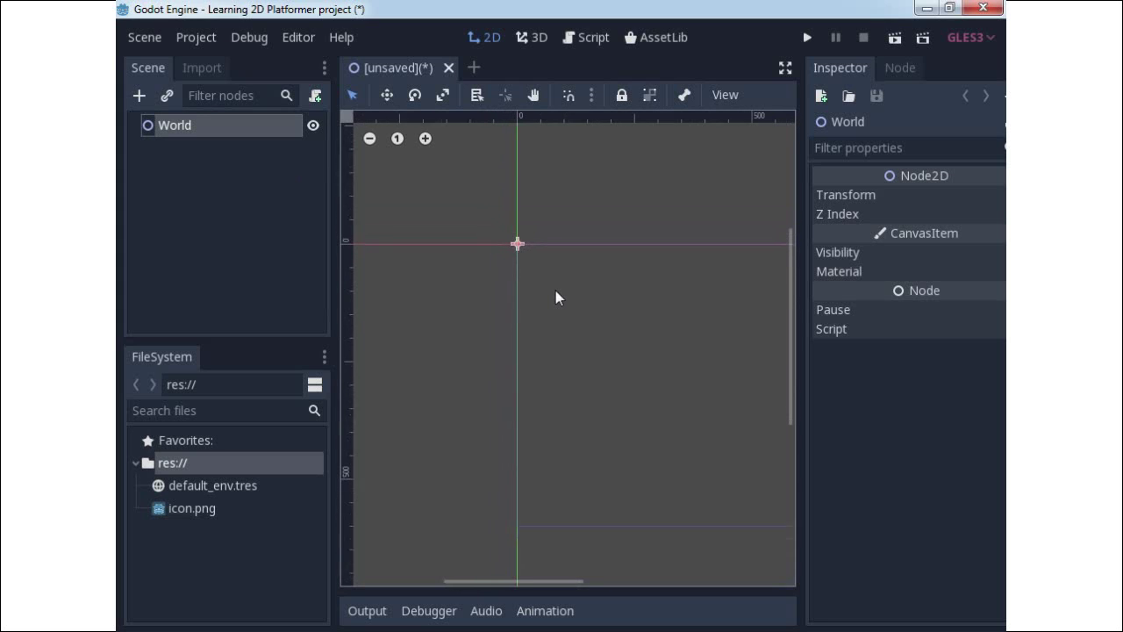
pyautogui.scroll(-1, 556, 297)
pyautogui.moveTo(691, 310); pyautogui.dragTo(574, 299, button='middle')
pyautogui.scroll(1, 574, 299)
pyautogui.scroll(1, 574, 301)
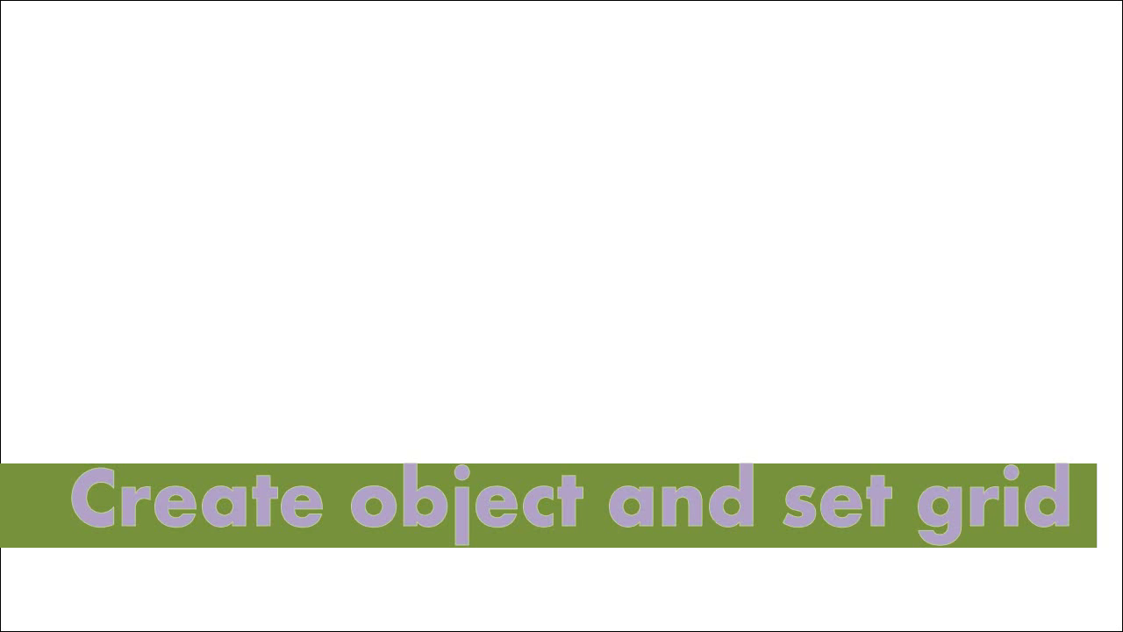
pyautogui.scroll(3, 571, 306)
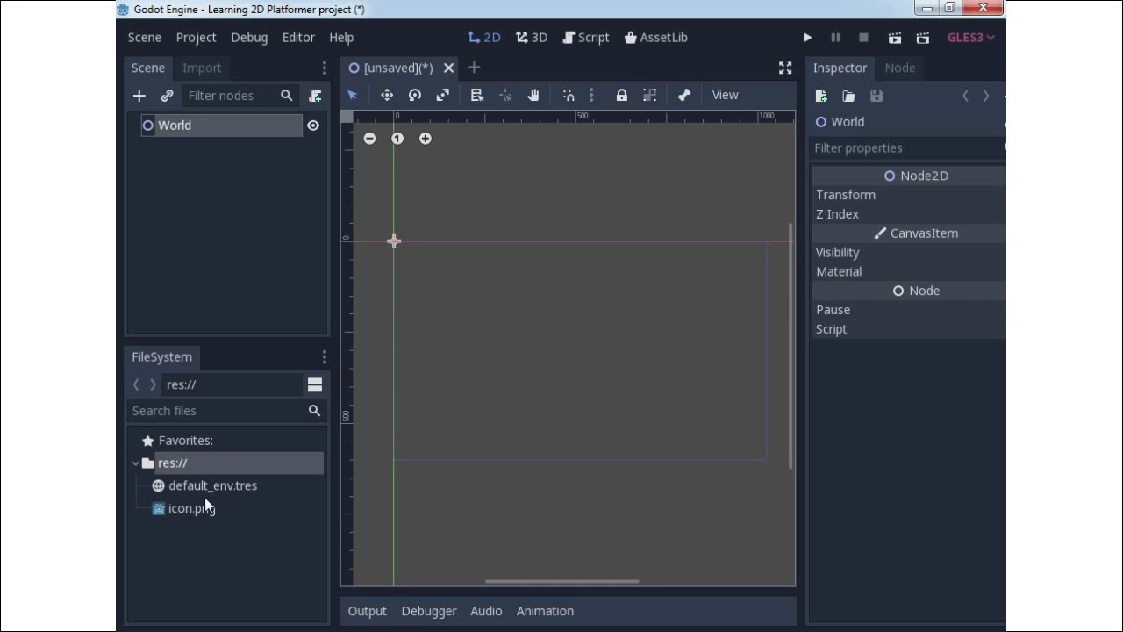
# Drop icon.png into the World scene as a sprite and turn on Show Grid
pyautogui.click(186, 509)
pyautogui.moveTo(186, 511); pyautogui.dragTo(513, 312)
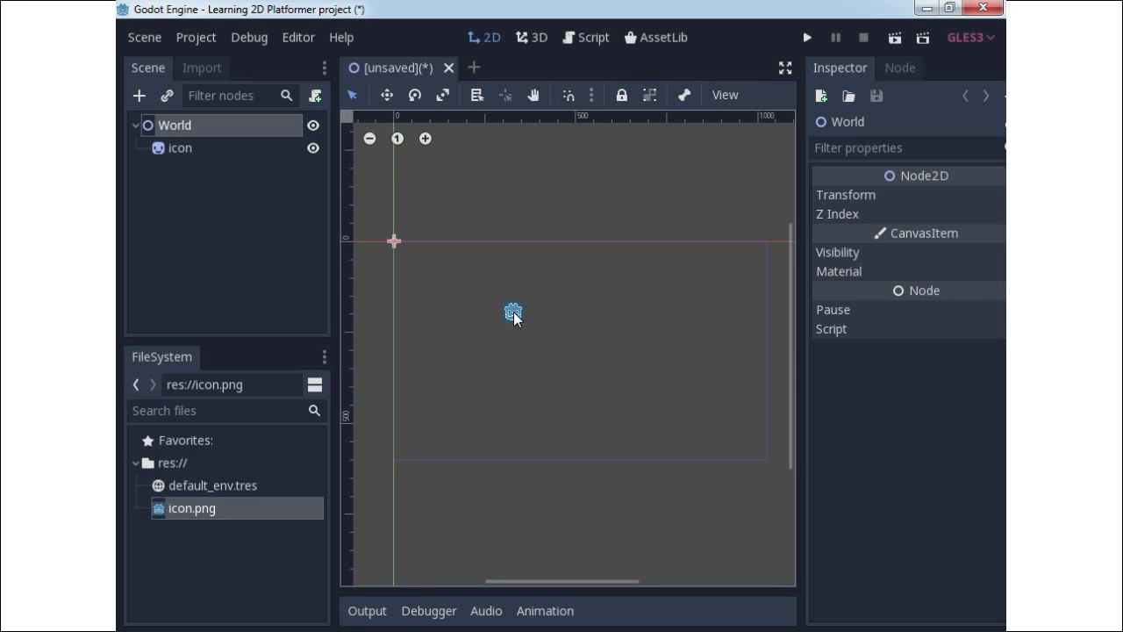
pyautogui.click(715, 98)
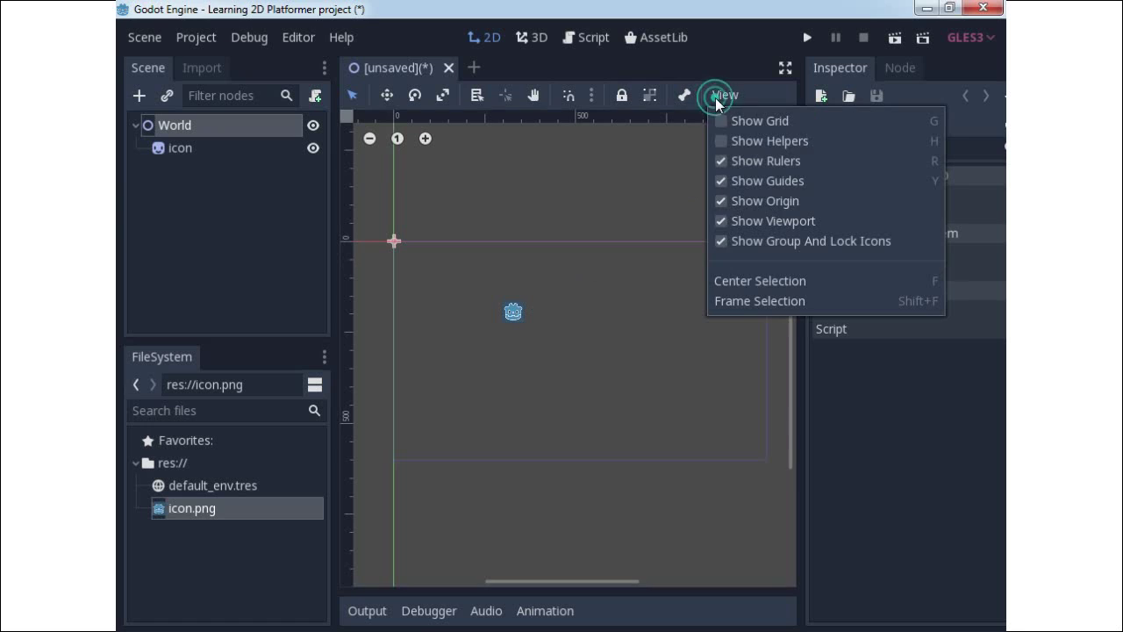
pyautogui.click(733, 125)
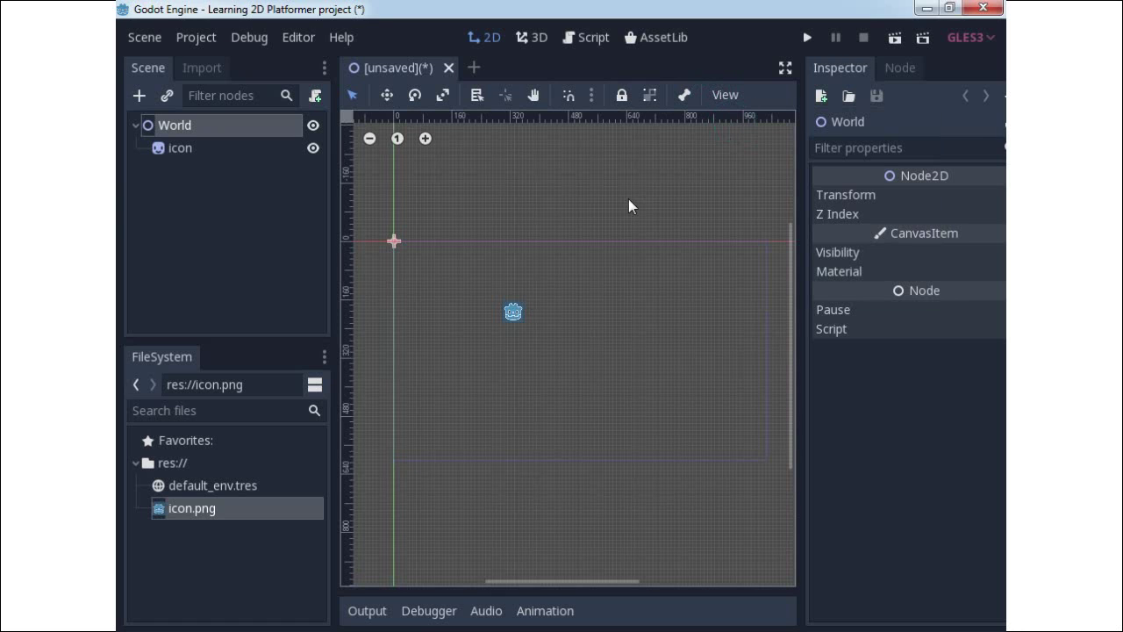
# Set the Grid Step to 32 × 32 pixels in Configure Snap, then select the icon sprite
pyautogui.click(591, 96)
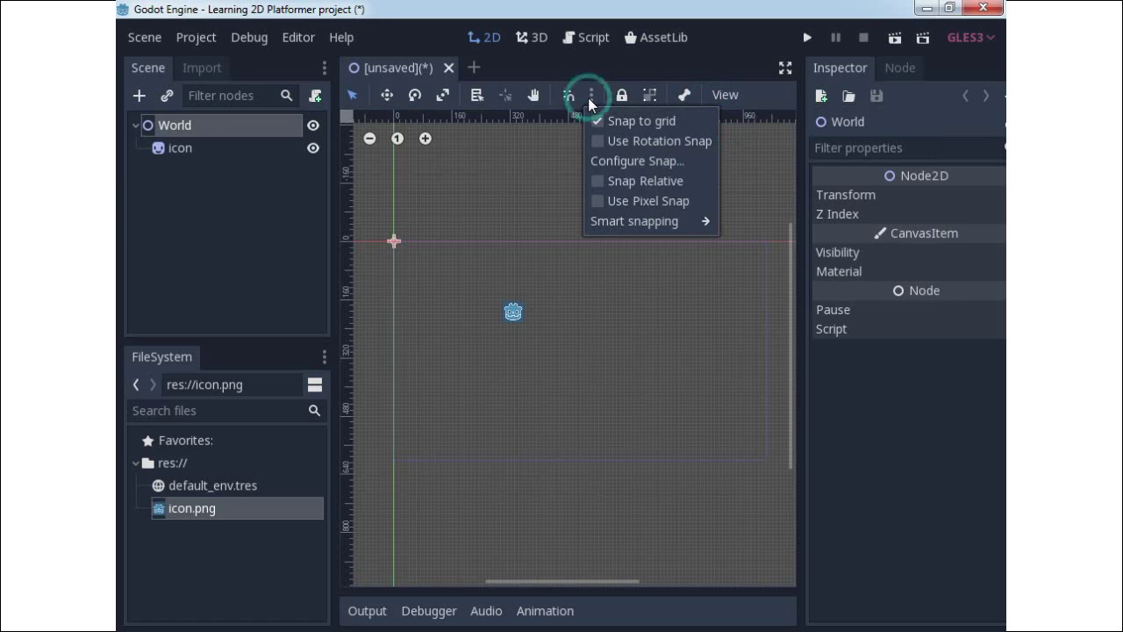
pyautogui.click(593, 161)
pyautogui.moveTo(582, 301); pyautogui.dragTo(544, 303)
pyautogui.write('32')
pyautogui.press('Tab')
pyautogui.write('32')
pyautogui.click(527, 391)
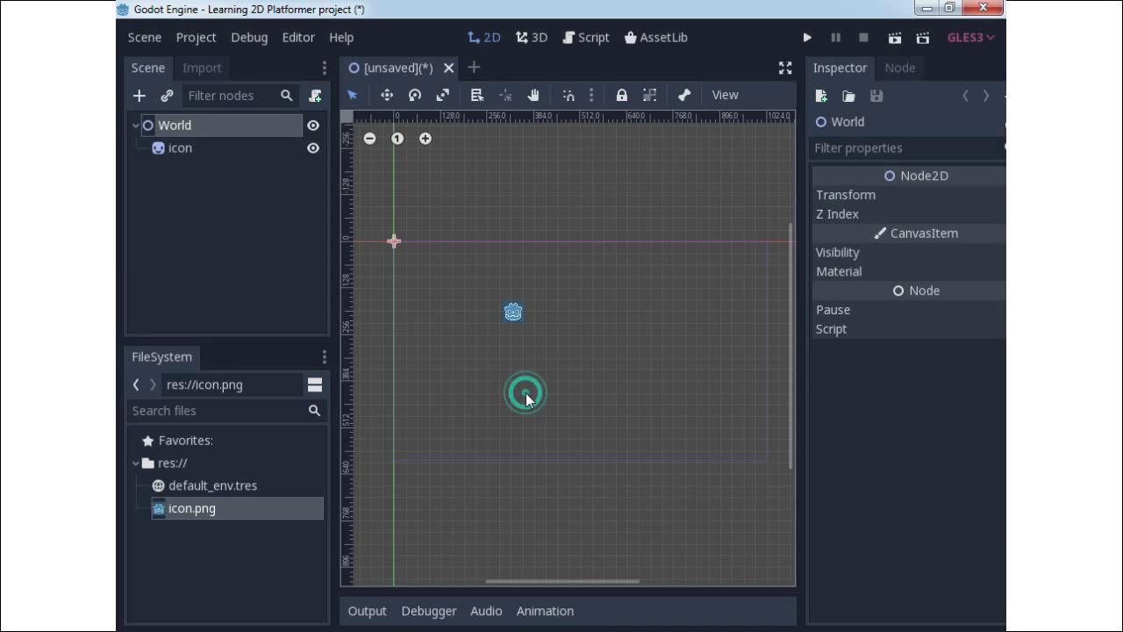
pyautogui.click(517, 314)
# Enable Use Snap and snap the icon sprite into the grid cell below-right of the origin
pyautogui.moveTo(517, 310); pyautogui.dragTo(534, 343)
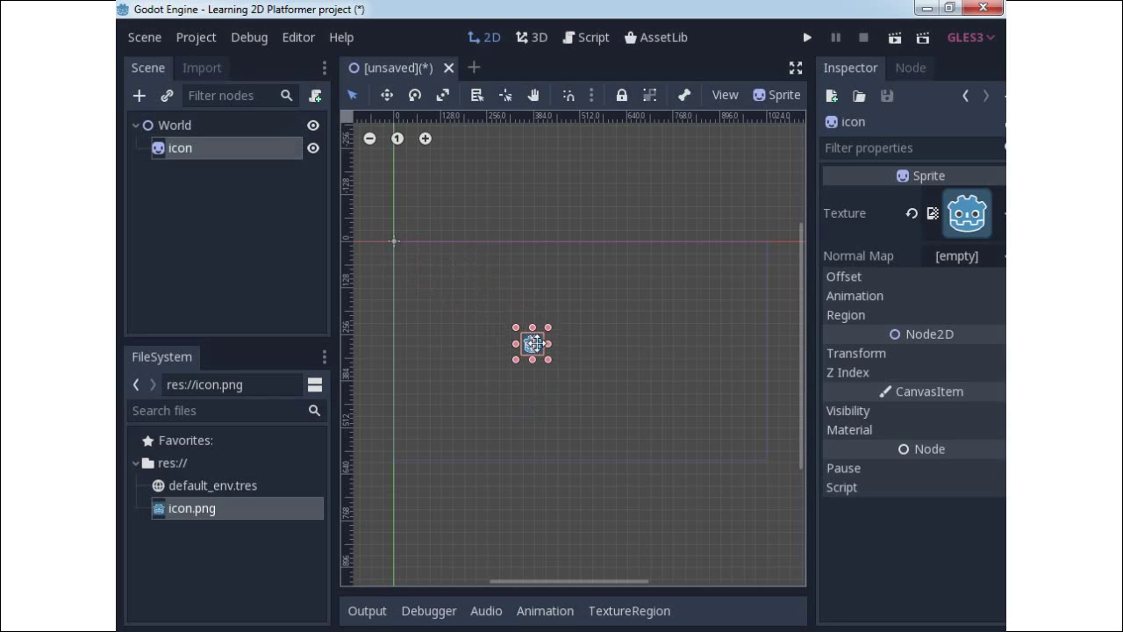
pyautogui.click(568, 97)
pyautogui.moveTo(533, 349); pyautogui.dragTo(418, 269)
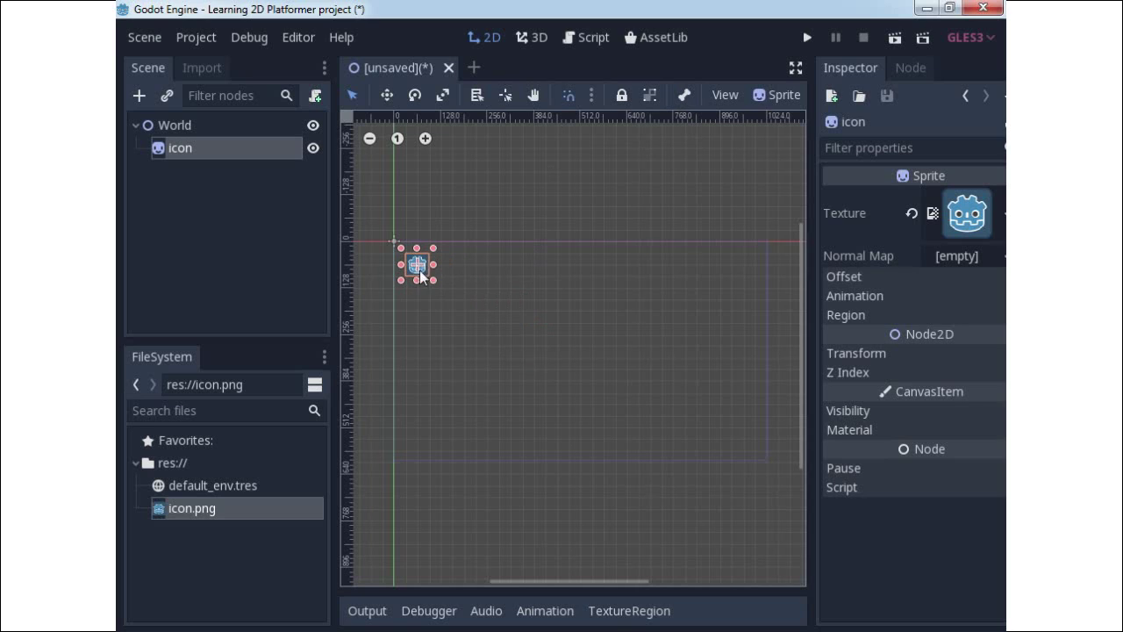
pyautogui.click(506, 317)
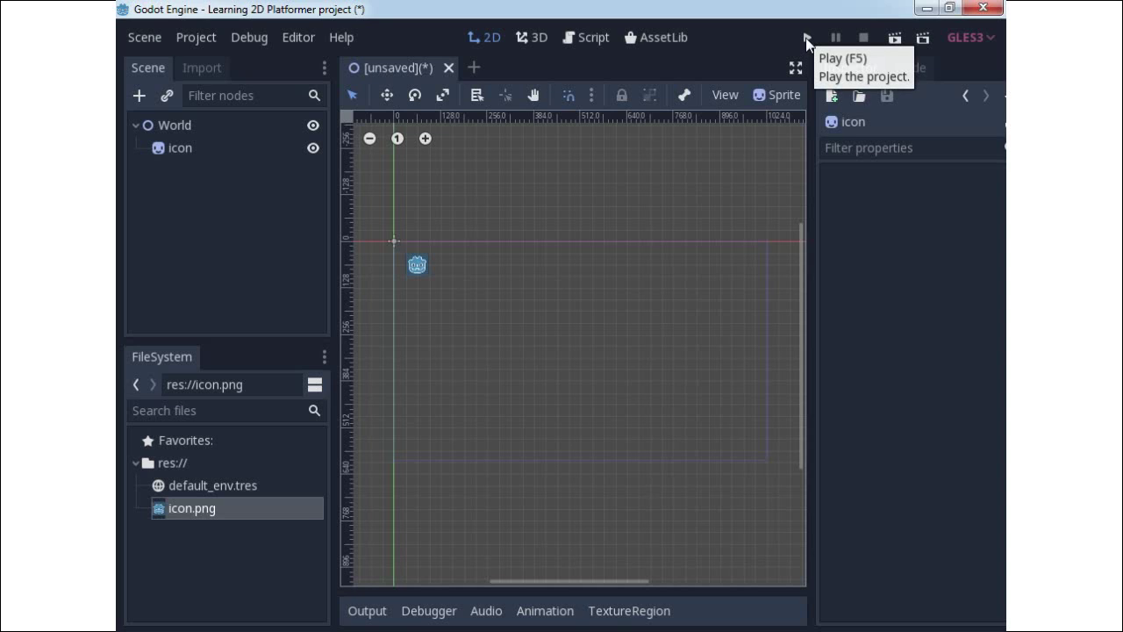
# Save the scene as World.tscn in res://
pyautogui.click(145, 39)
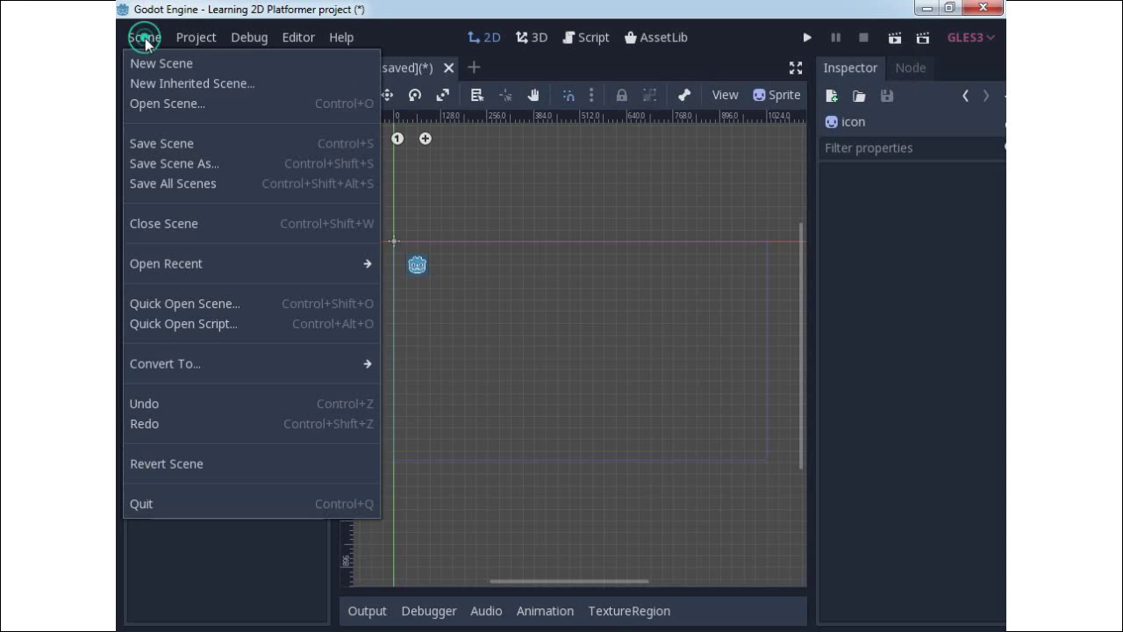
pyautogui.click(161, 143)
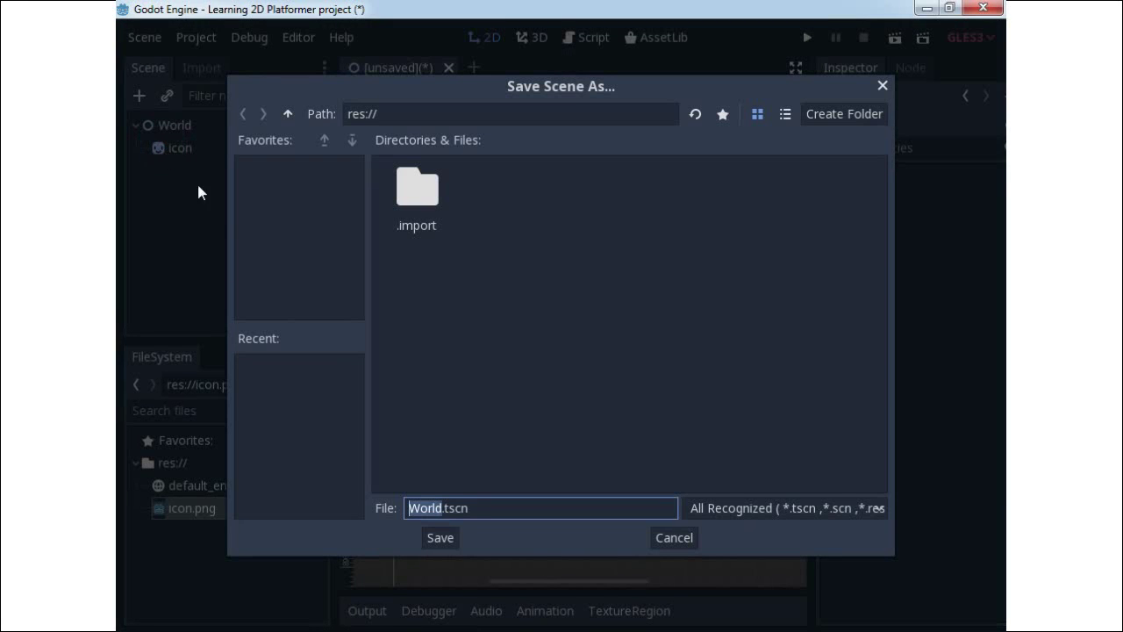
pyautogui.click(439, 538)
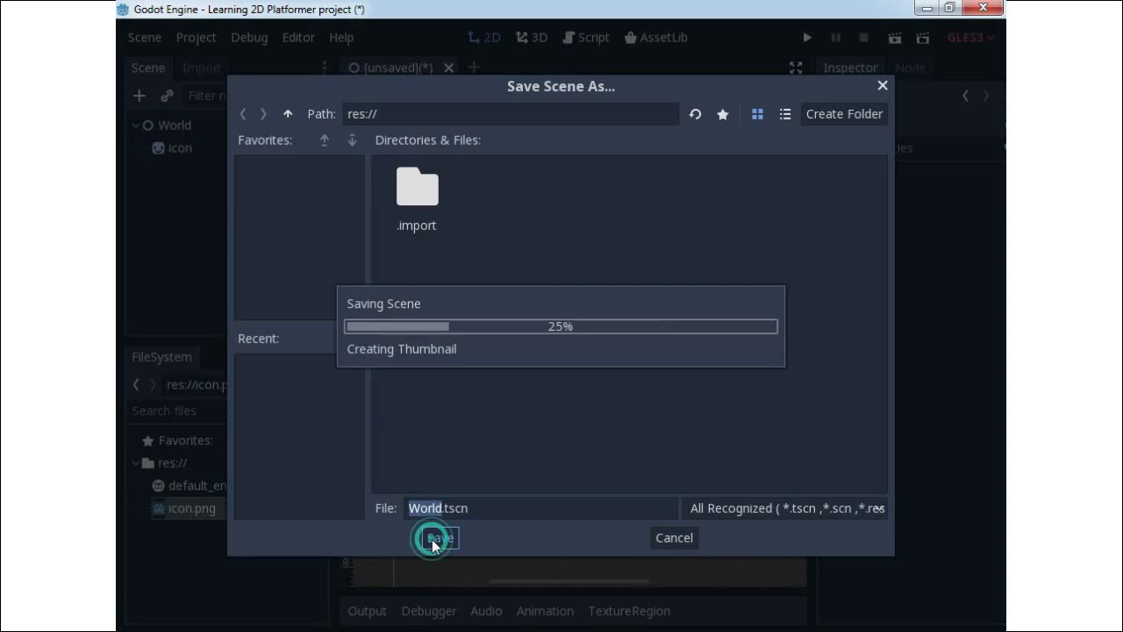